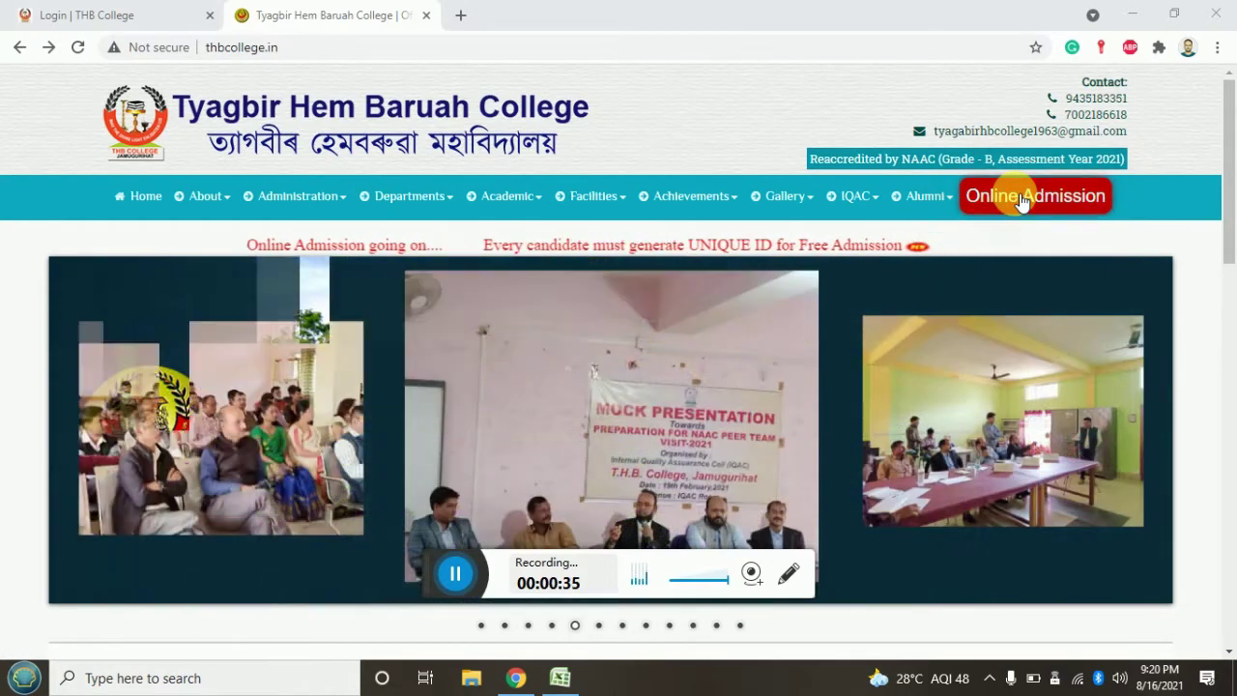
# - Open the Unique ID registration form for free admission from the college's online admission notice and look over its sections
pyautogui.click(1021, 199)
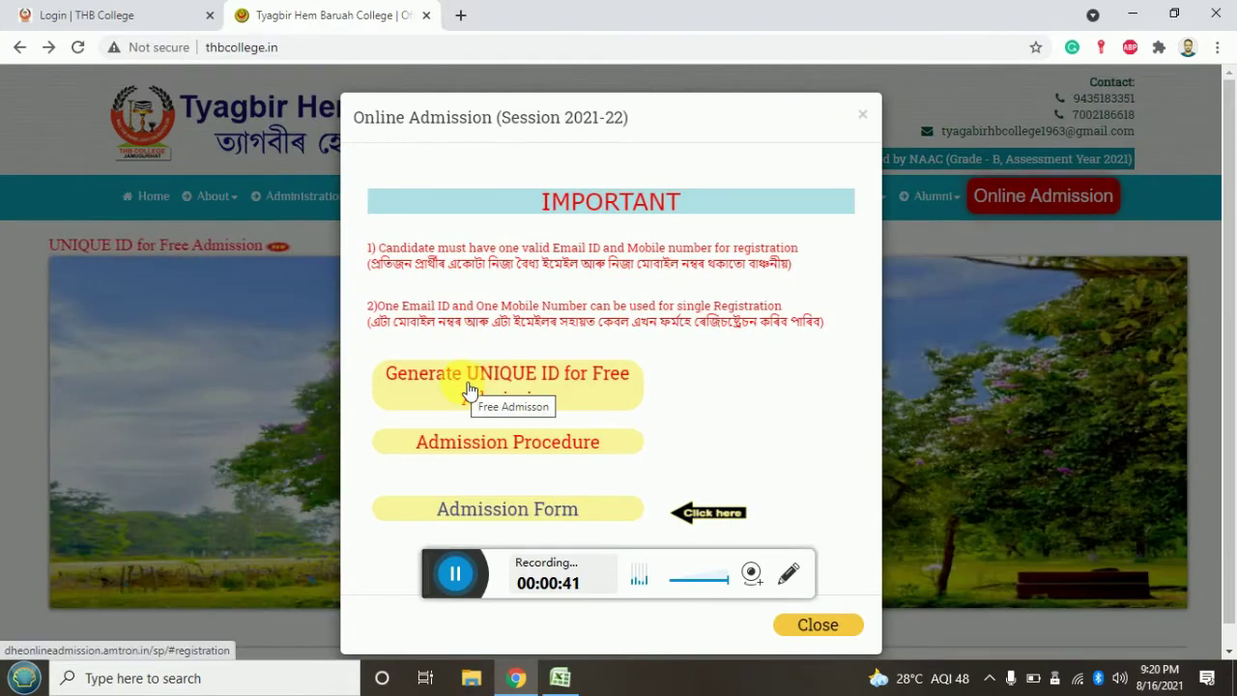
pyautogui.click(580, 390)
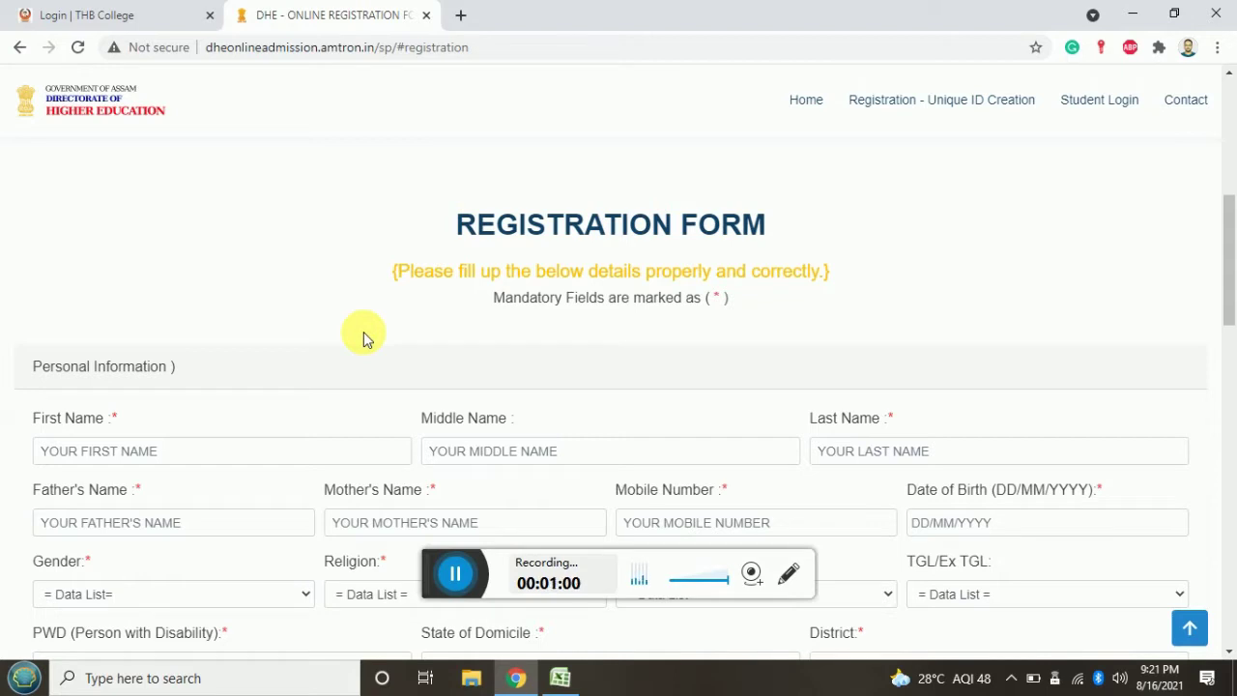
pyautogui.scroll(-2, 363, 338)
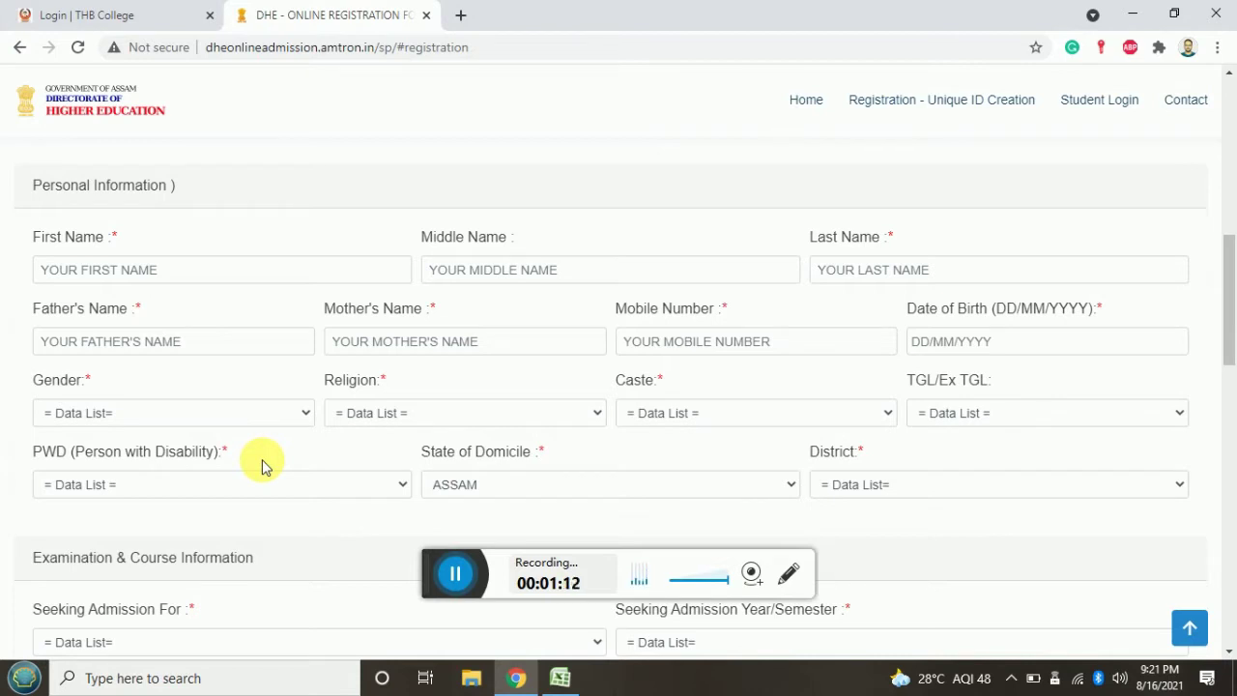
pyautogui.scroll(-1, 261, 459)
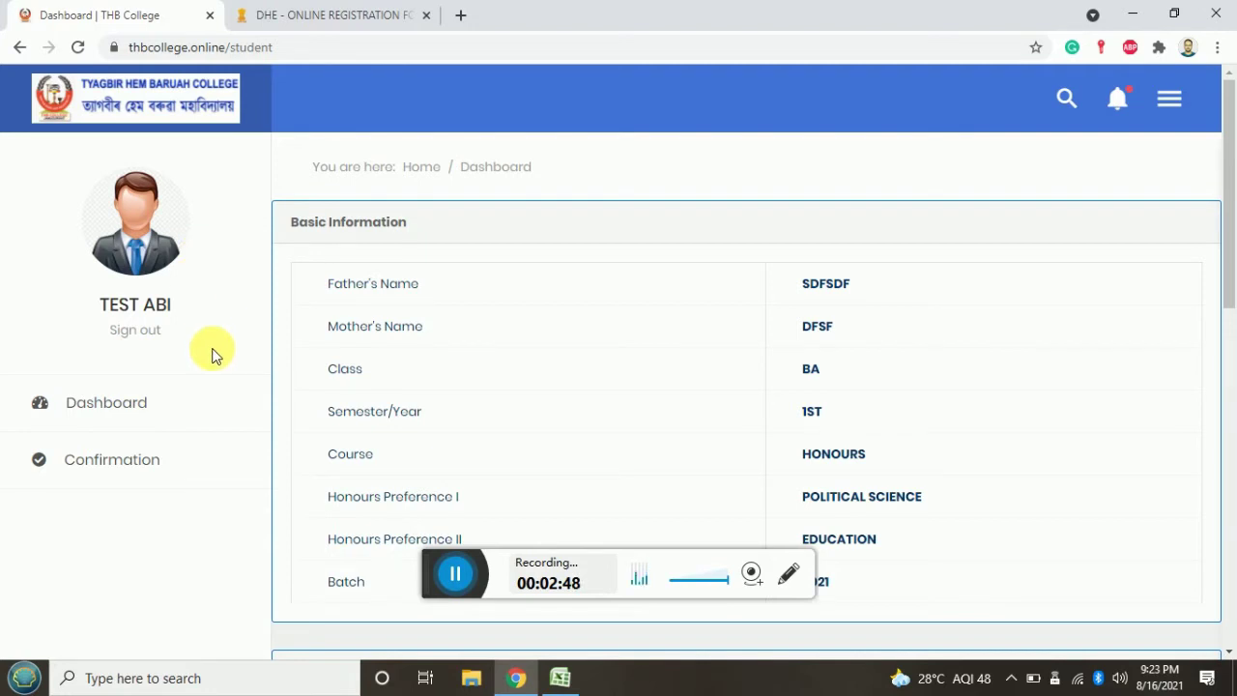
# - Open the admission Confirmation page and go to its Declaration & Unique ID section, briefly referring to the DHE registration form
pyautogui.click(112, 460)
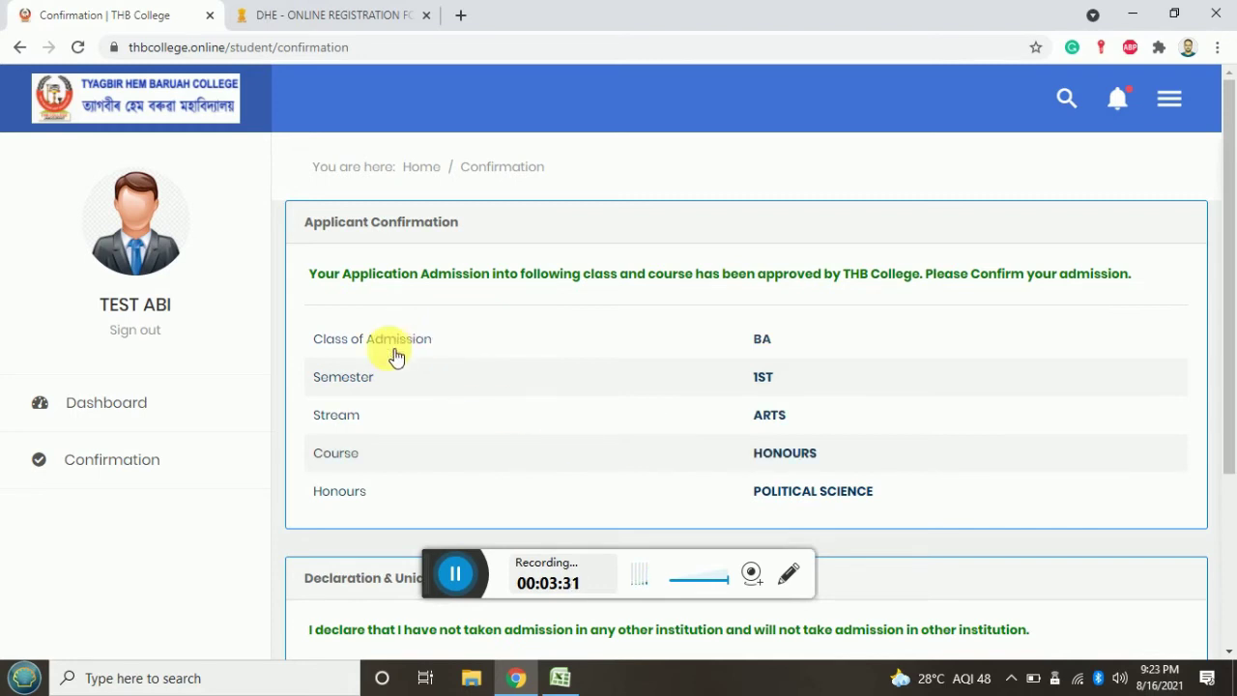
pyautogui.scroll(-2, 837, 396)
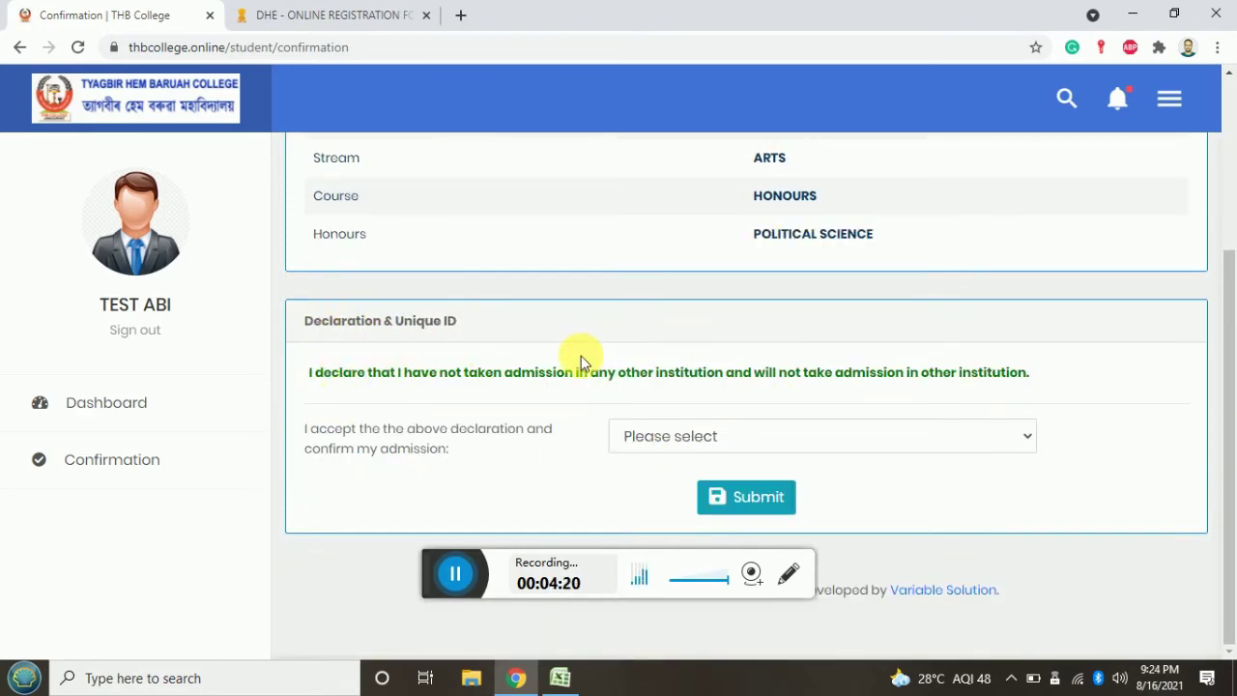
pyautogui.click(357, 13)
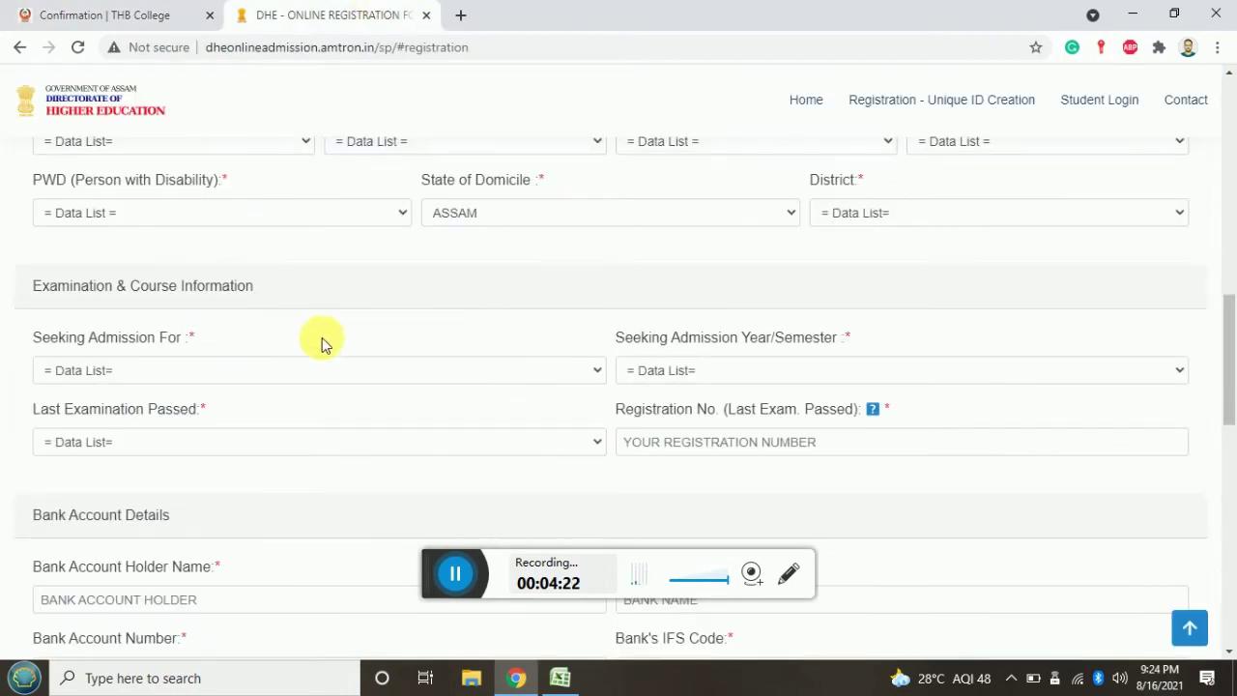
pyautogui.click(127, 11)
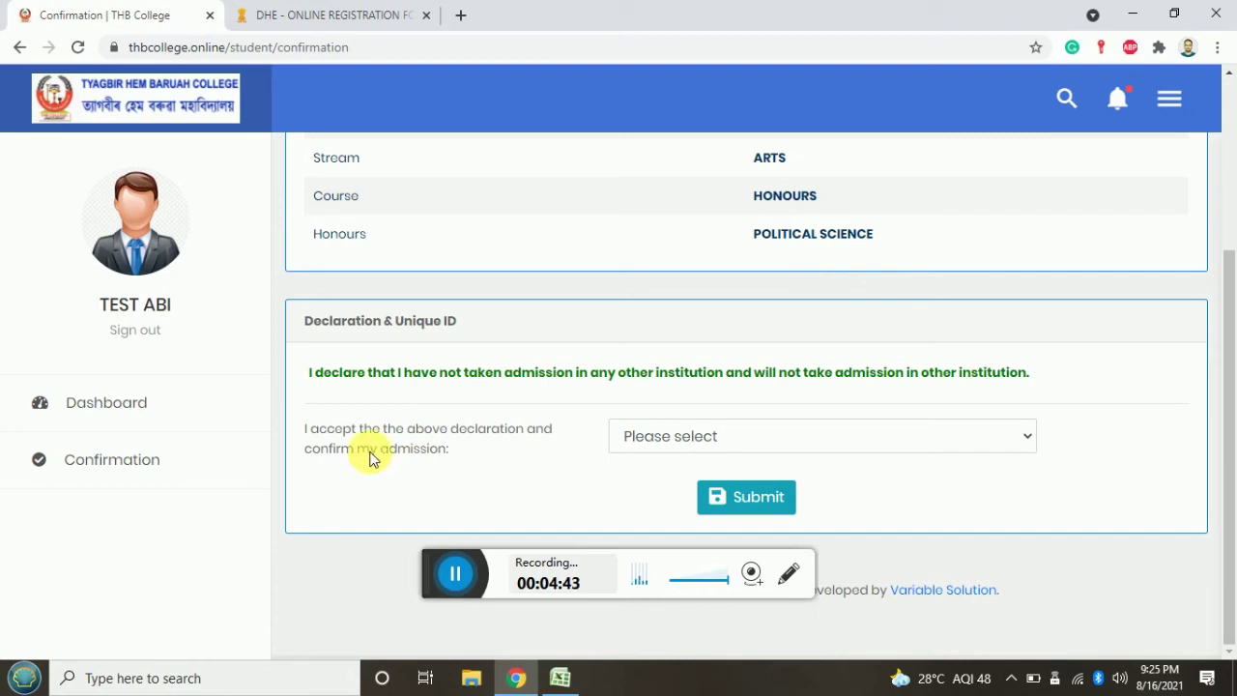
# - Accept the declaration and admission confirmation with Yes, and enter the applicant's Unique ID
pyautogui.click(630, 442)
pyautogui.click(639, 490)
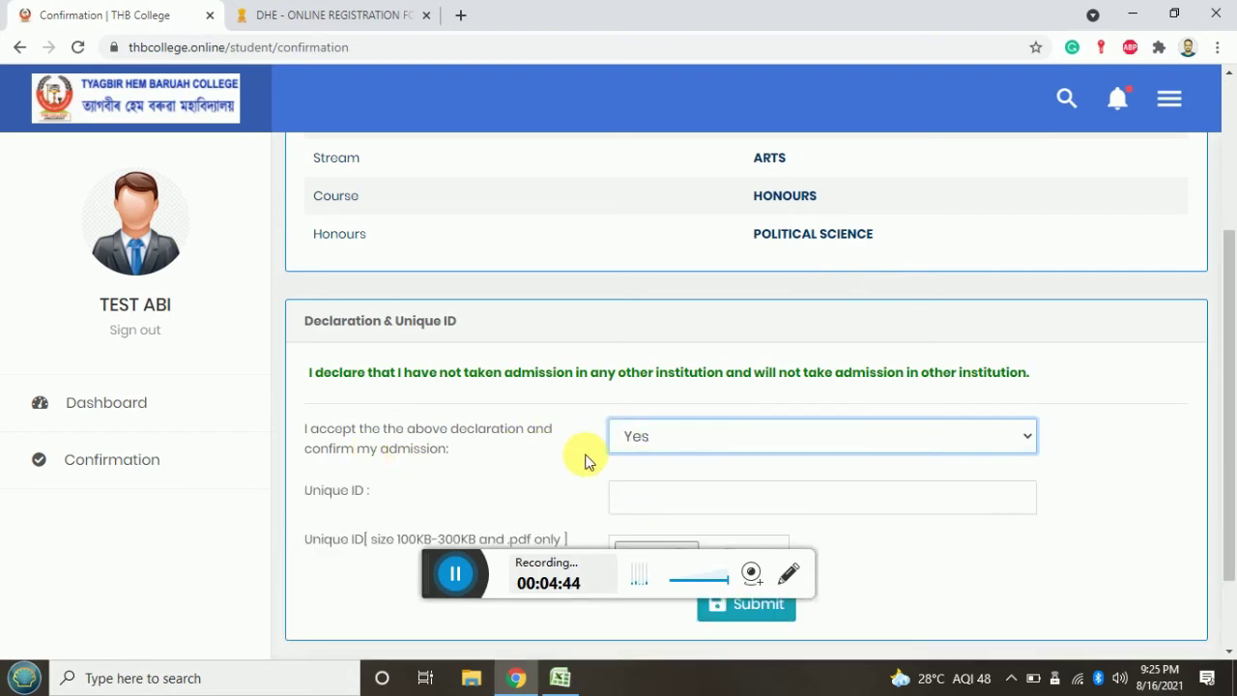
pyautogui.scroll(-2, 586, 459)
pyautogui.click(675, 396)
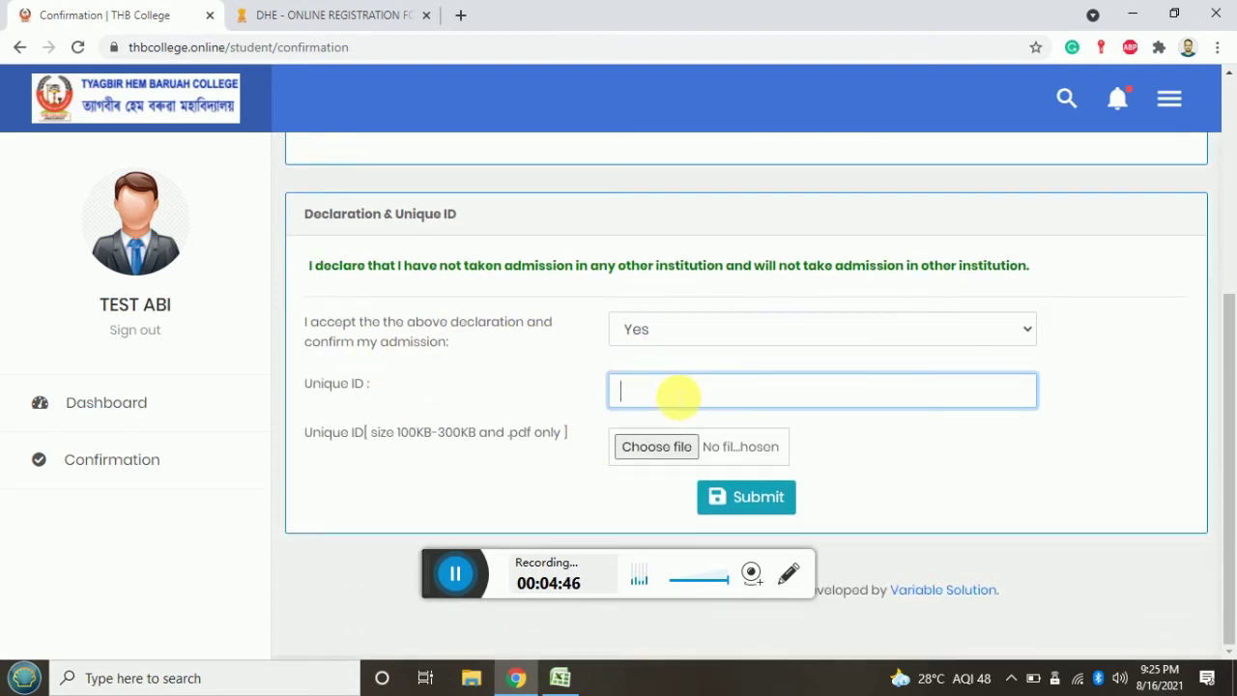
pyautogui.write('0123456')
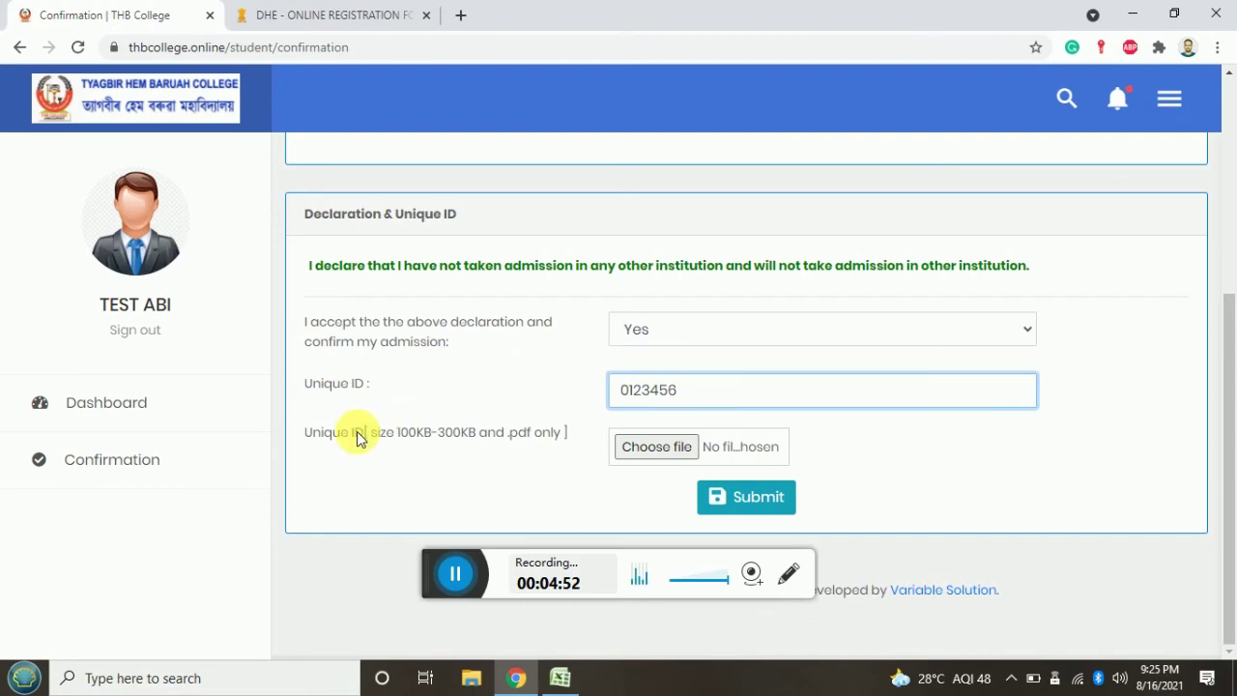
# - Attach the Unique ID PDF from the Downloads folder and submit the admission confirmation
pyautogui.click(640, 452)
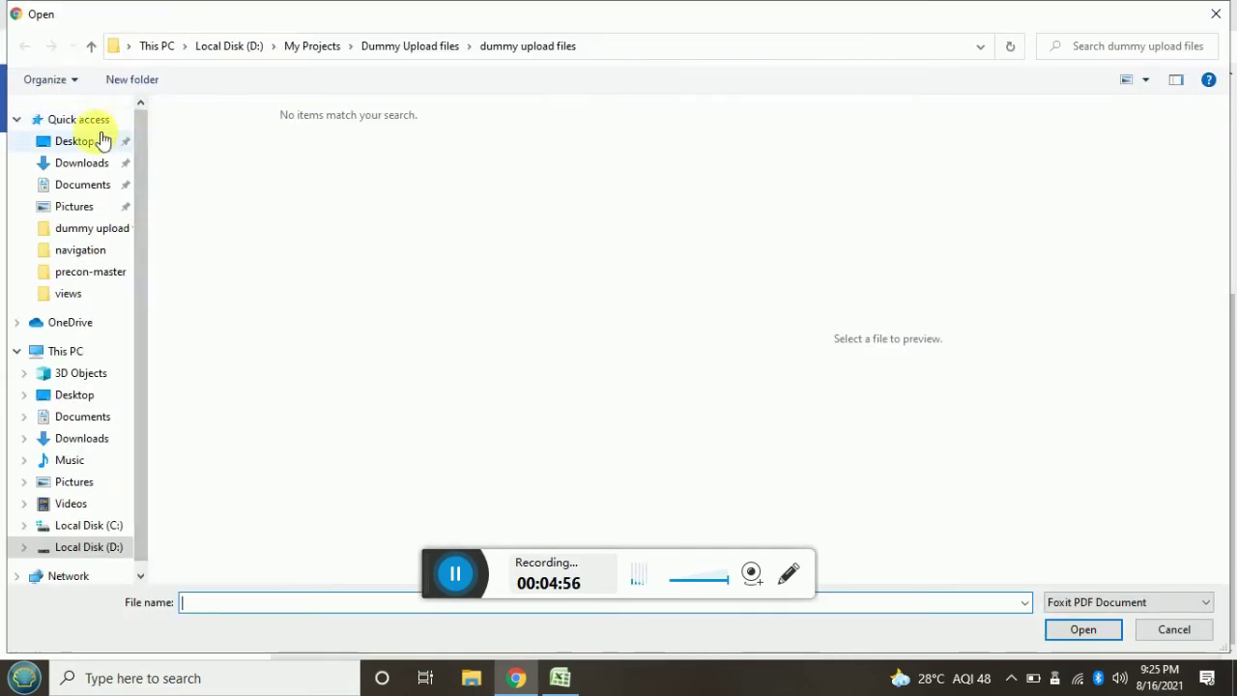
pyautogui.click(81, 162)
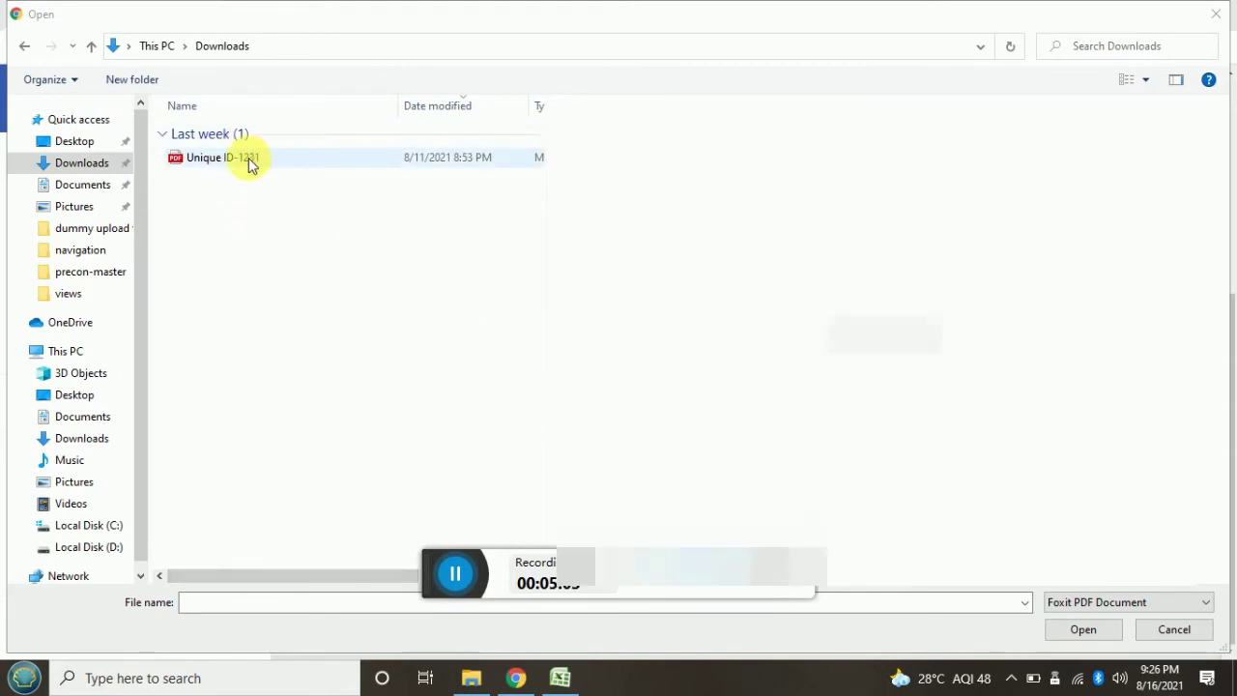
pyautogui.click(248, 159)
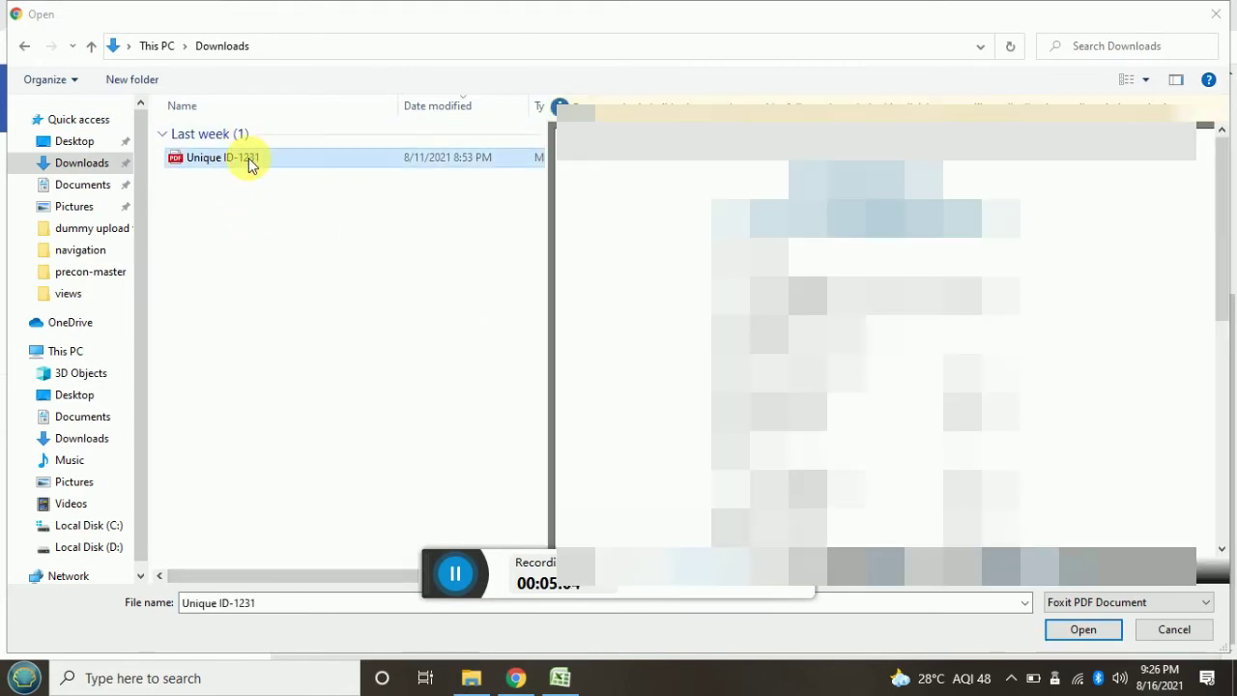
pyautogui.click(1102, 630)
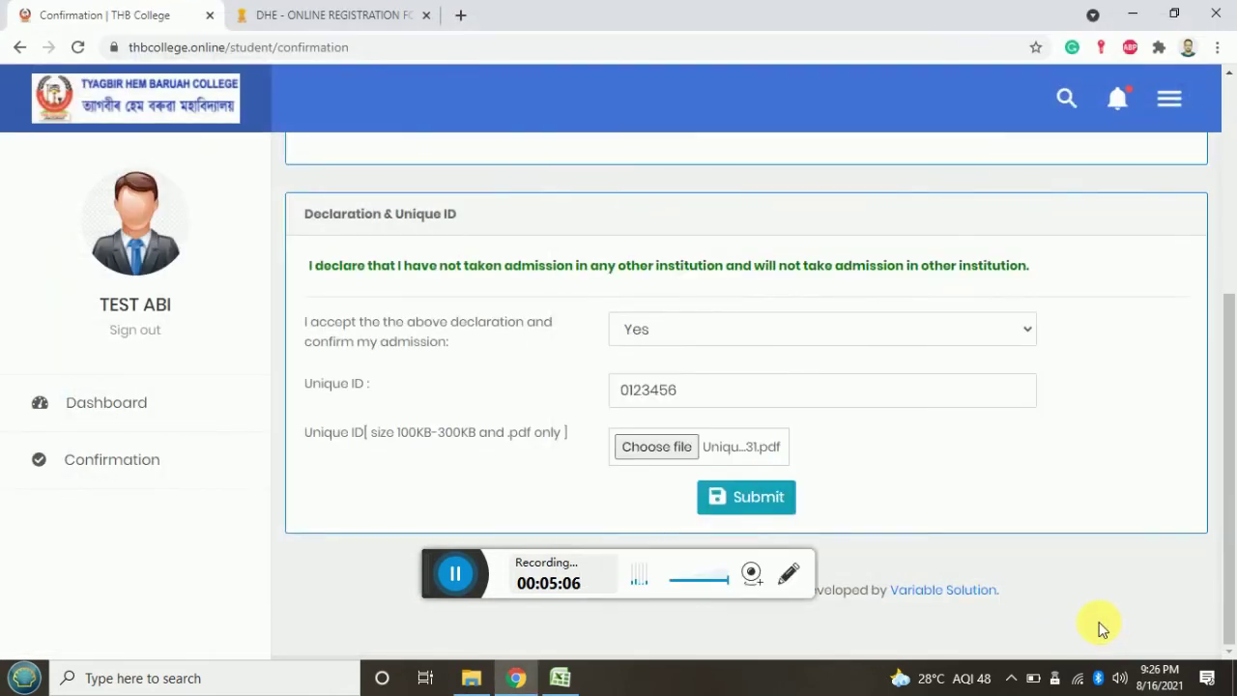
pyautogui.click(756, 499)
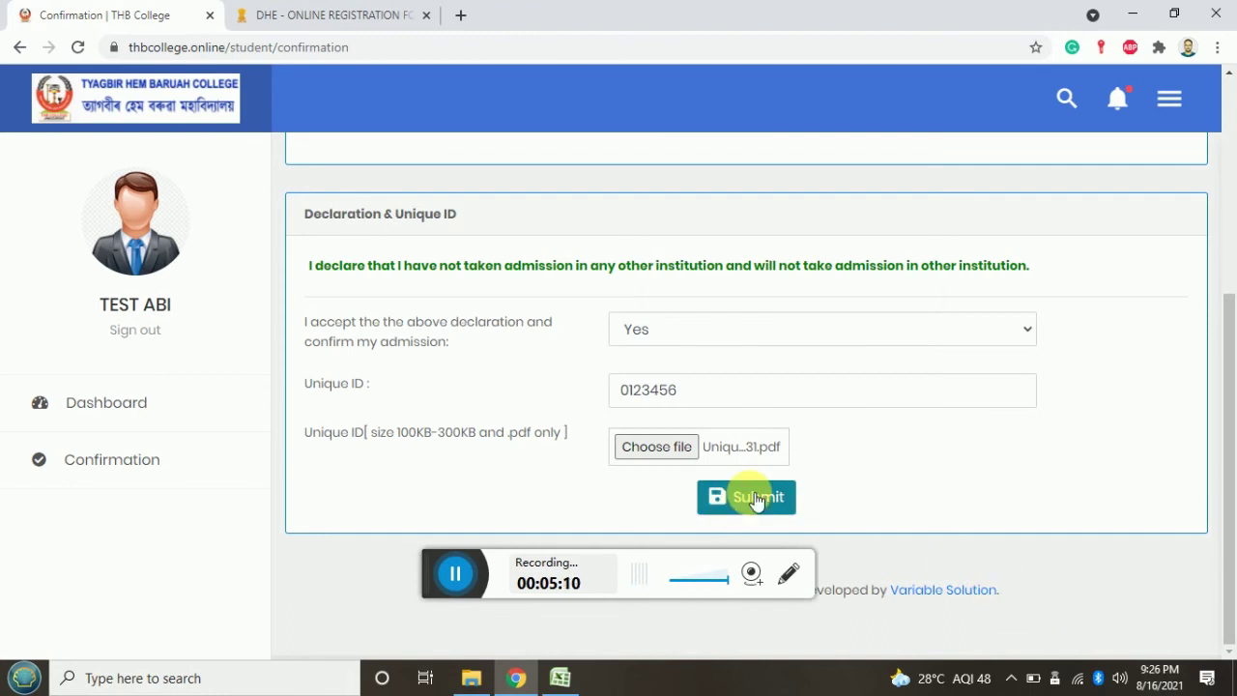
pyautogui.click(756, 499)
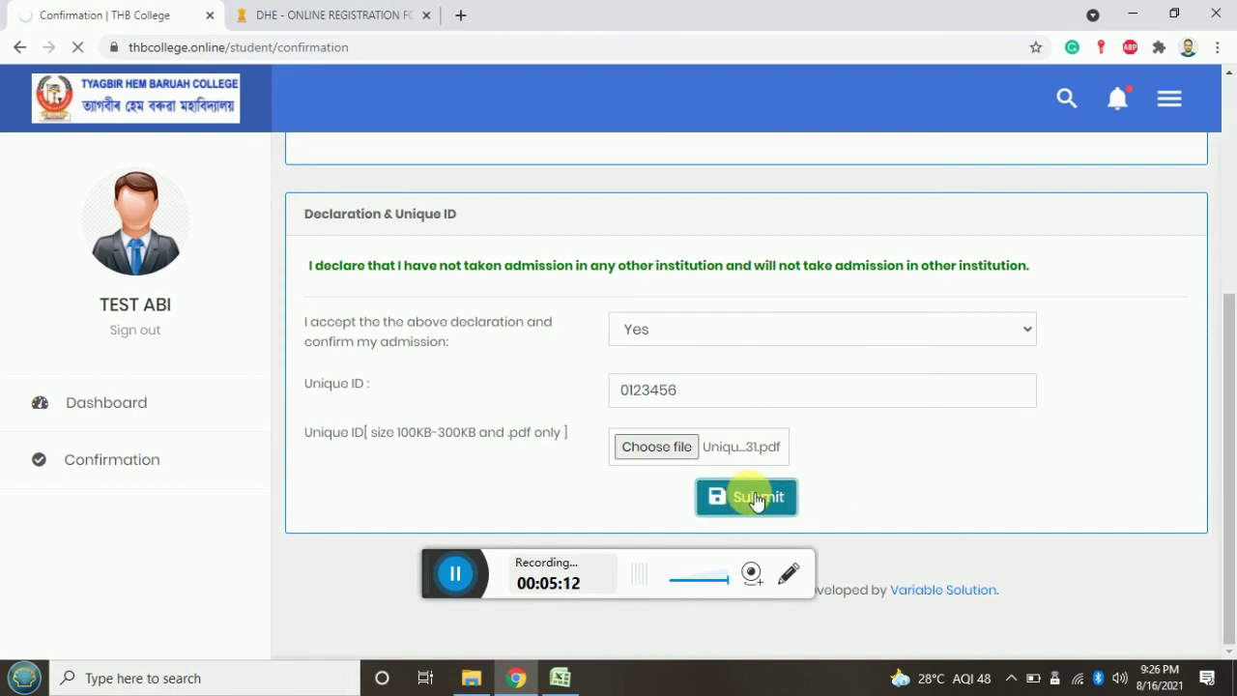
# - Review the basic information and the applied subjects of all three options on the student dashboard
pyautogui.scroll(-8, 612, 367)
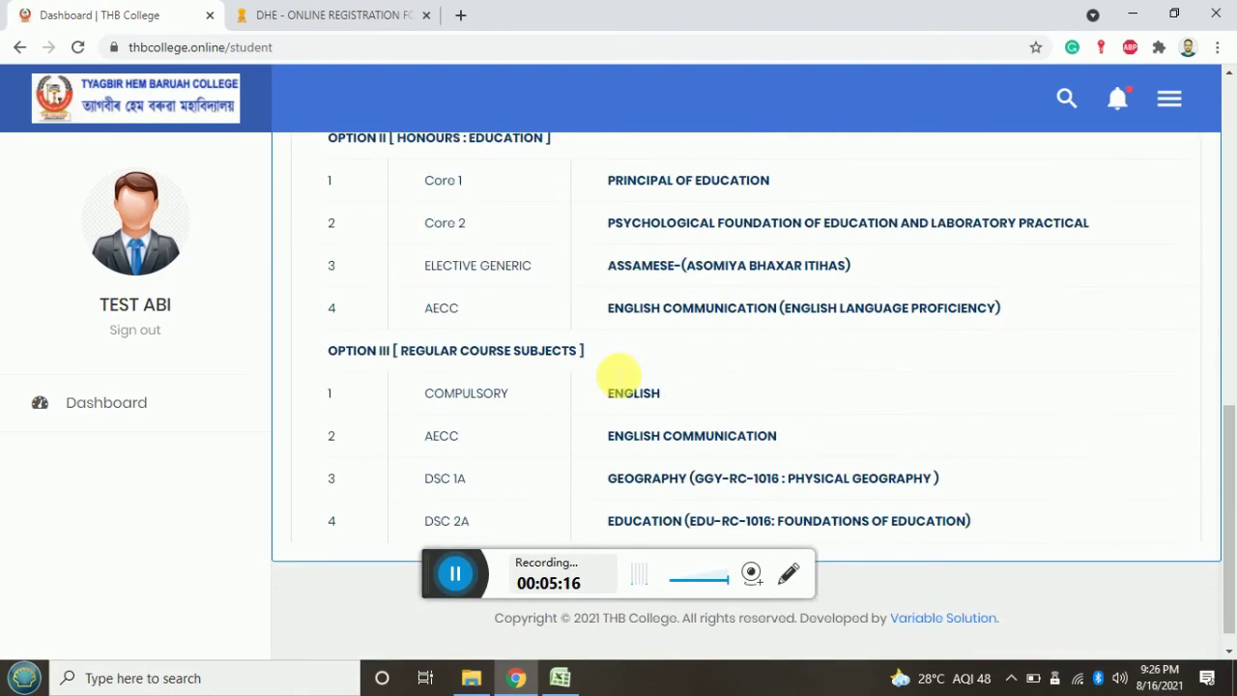
pyautogui.scroll(5, 619, 372)
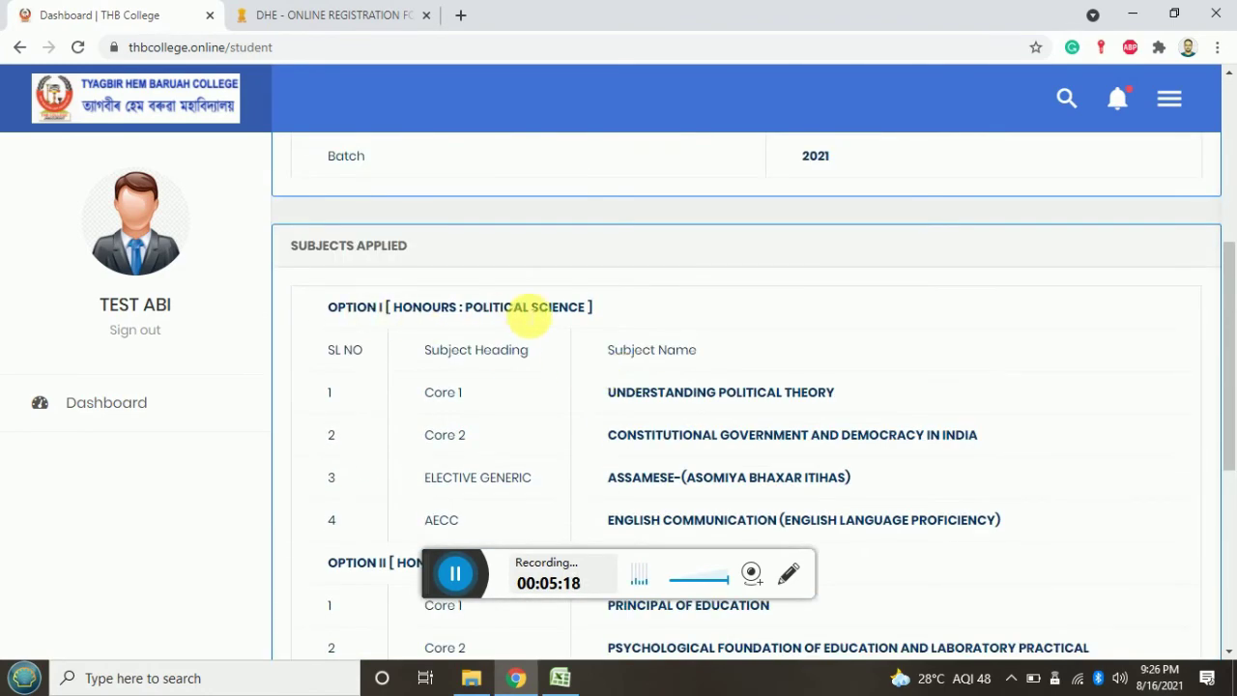
pyautogui.scroll(-3, 532, 319)
pyautogui.scroll(2, 580, 318)
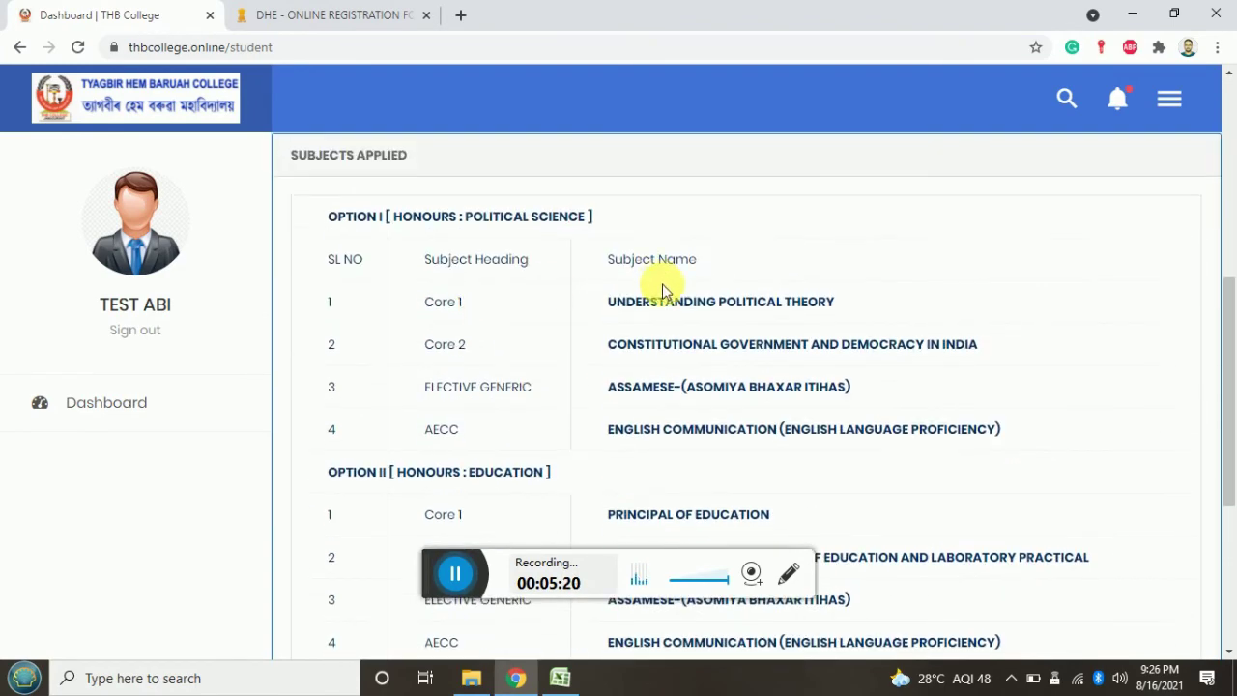
pyautogui.scroll(5, 563, 328)
pyautogui.scroll(-2, 563, 328)
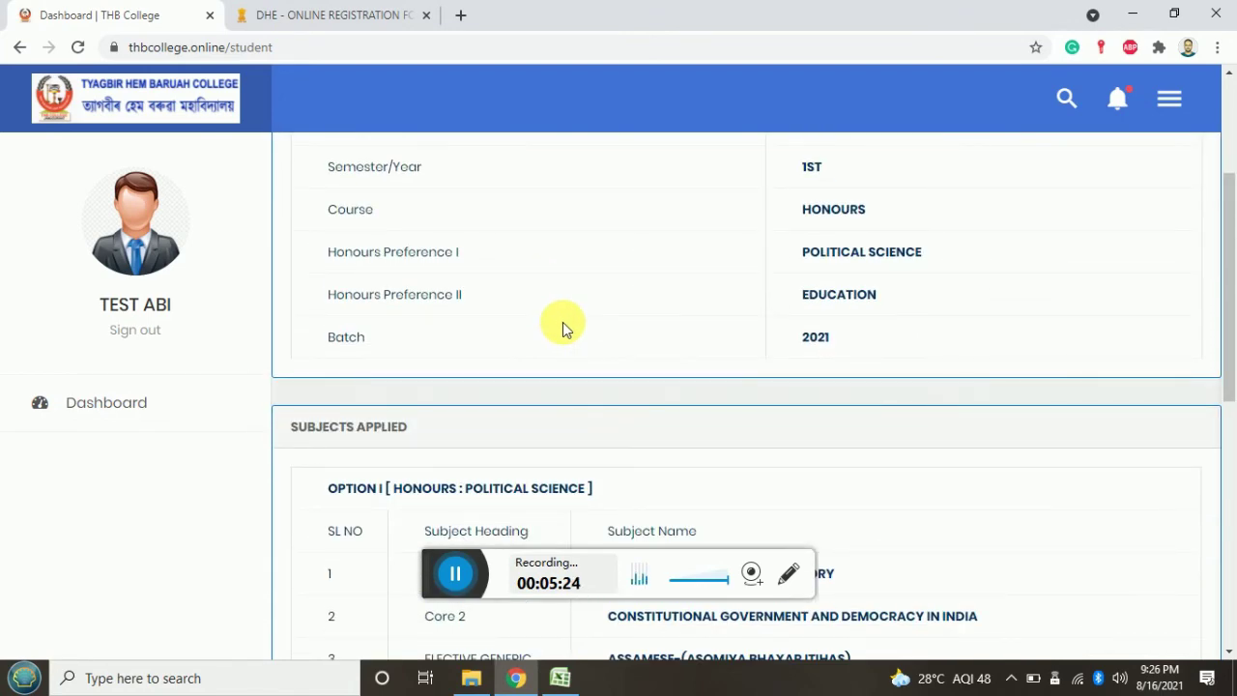
pyautogui.scroll(-4, 566, 329)
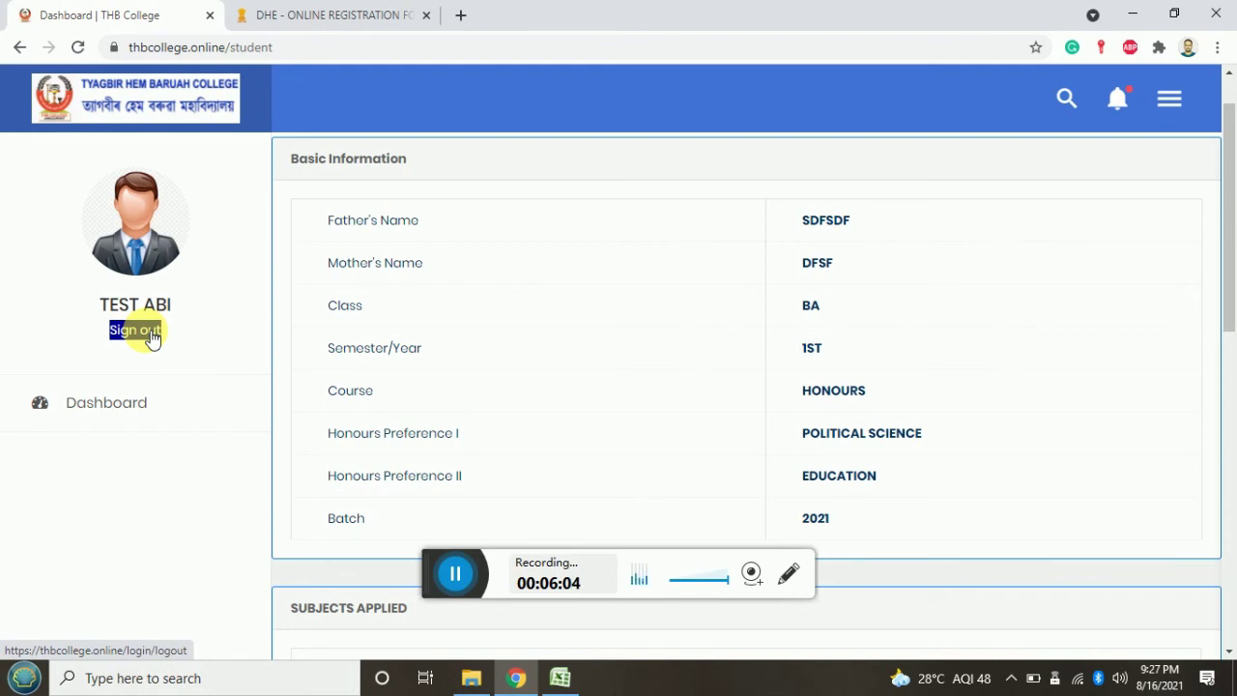
# - Sign out of the student account and go back to the college homepage's Notice Board and Quick Links
pyautogui.click(151, 339)
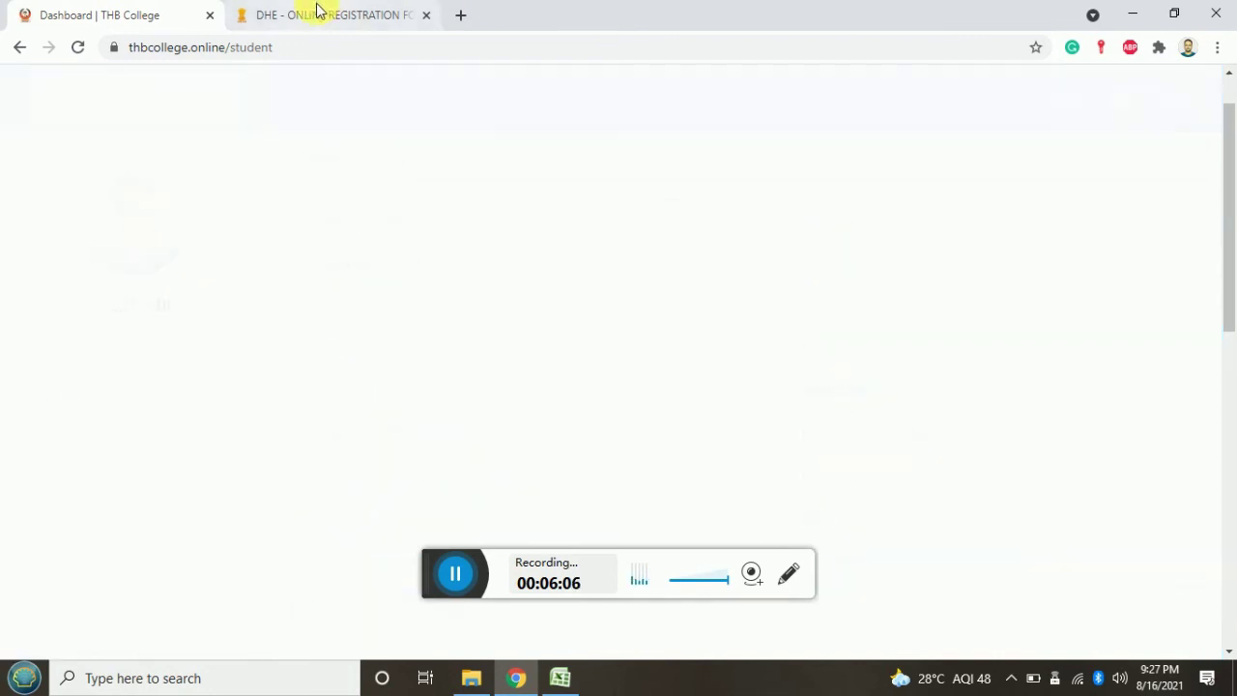
pyautogui.click(329, 14)
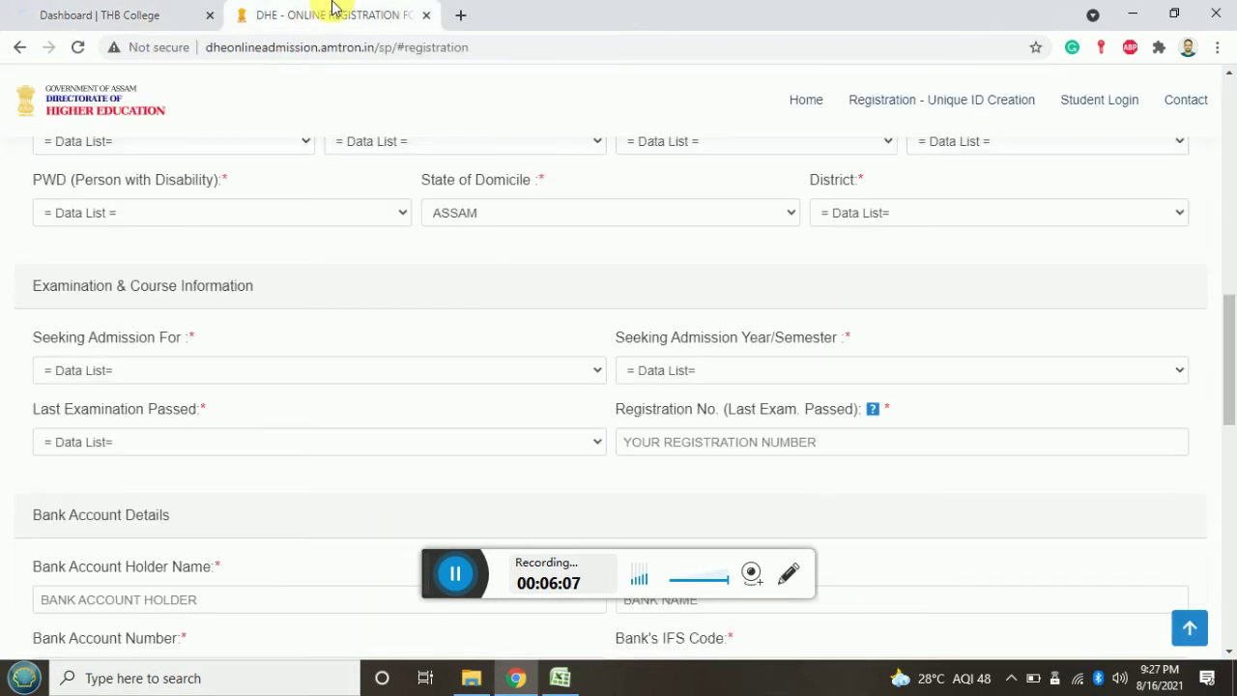
pyautogui.click(23, 50)
pyautogui.scroll(-6, 516, 446)
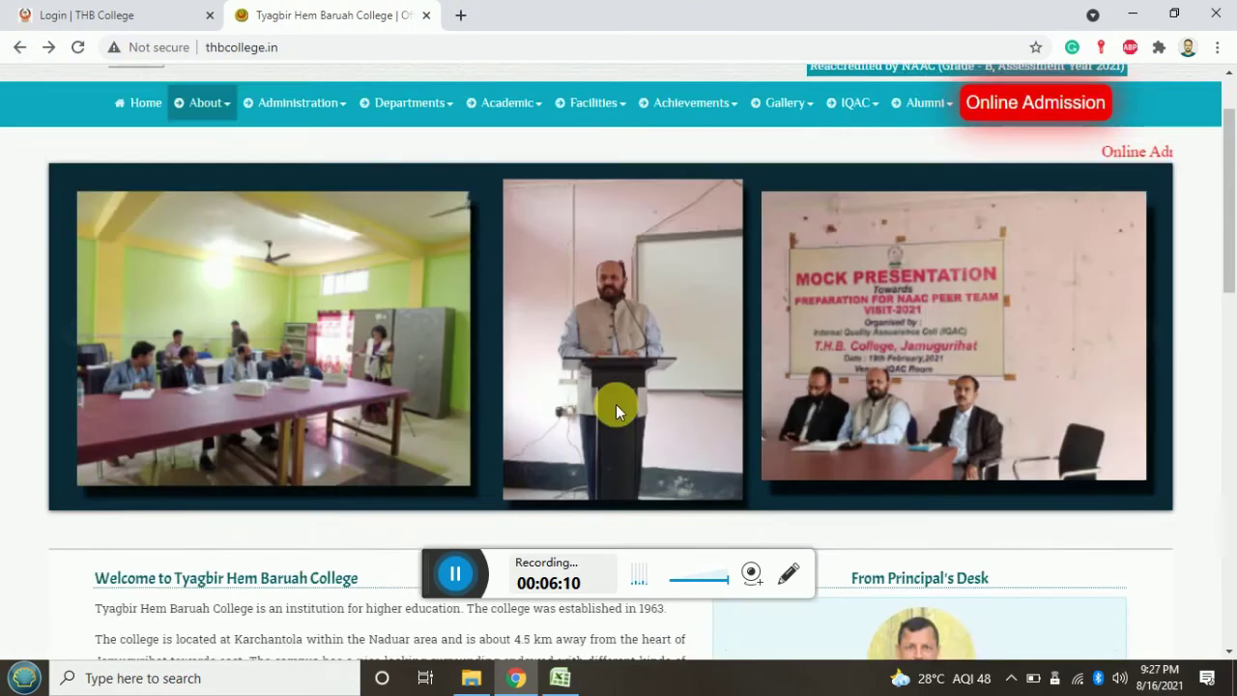
pyautogui.scroll(-3, 6, 290)
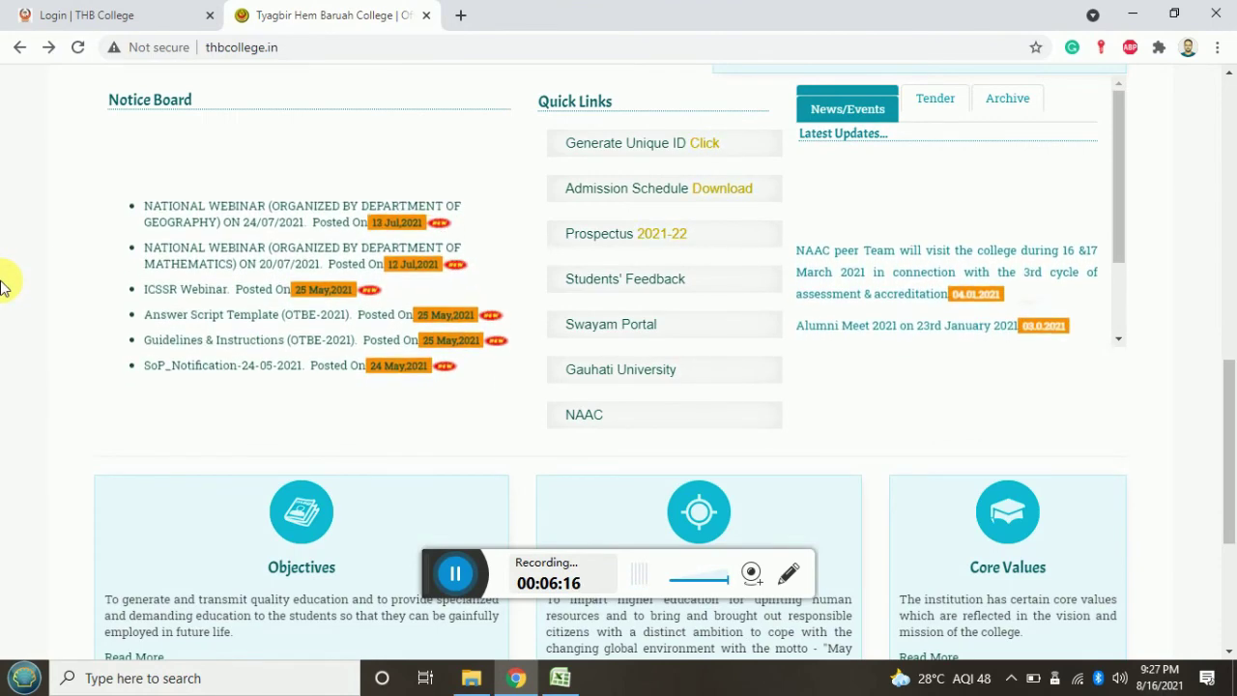
pyautogui.scroll(1, 2, 286)
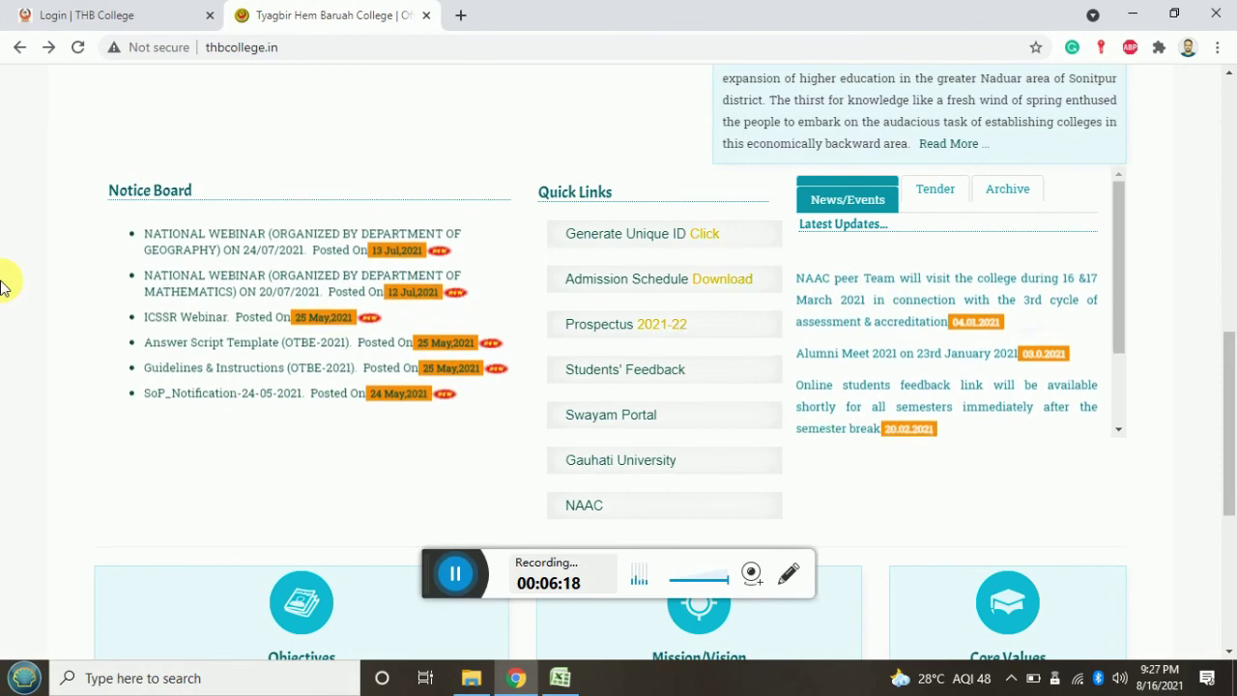